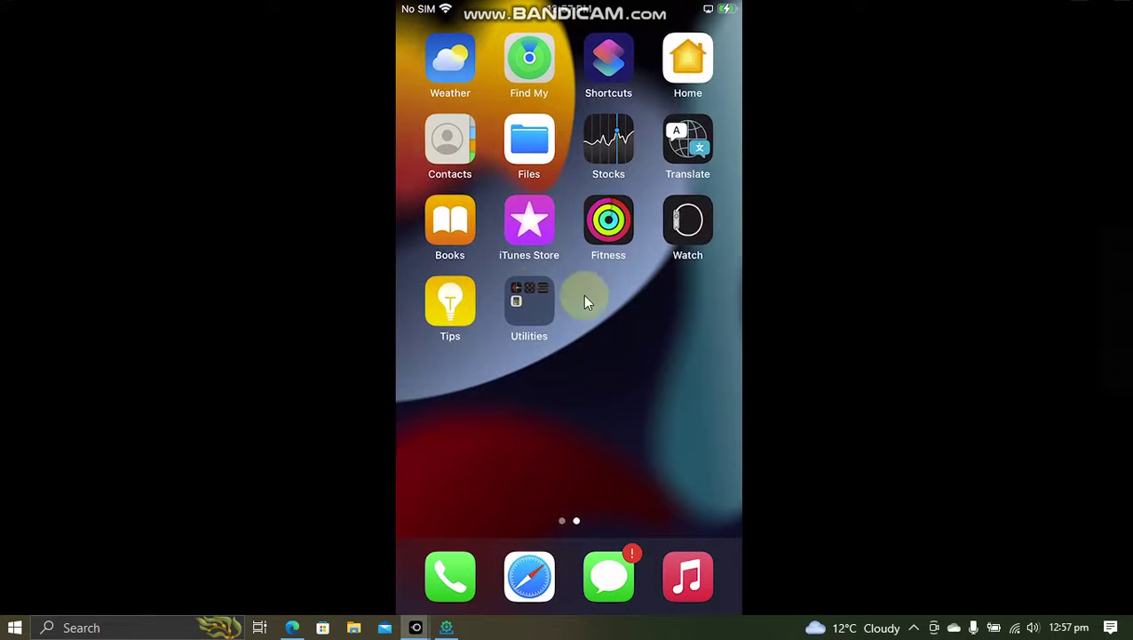
Peek into the Utilities folder, then scroll the FileSwitcherX README to its Install section.
left_click(542, 311)
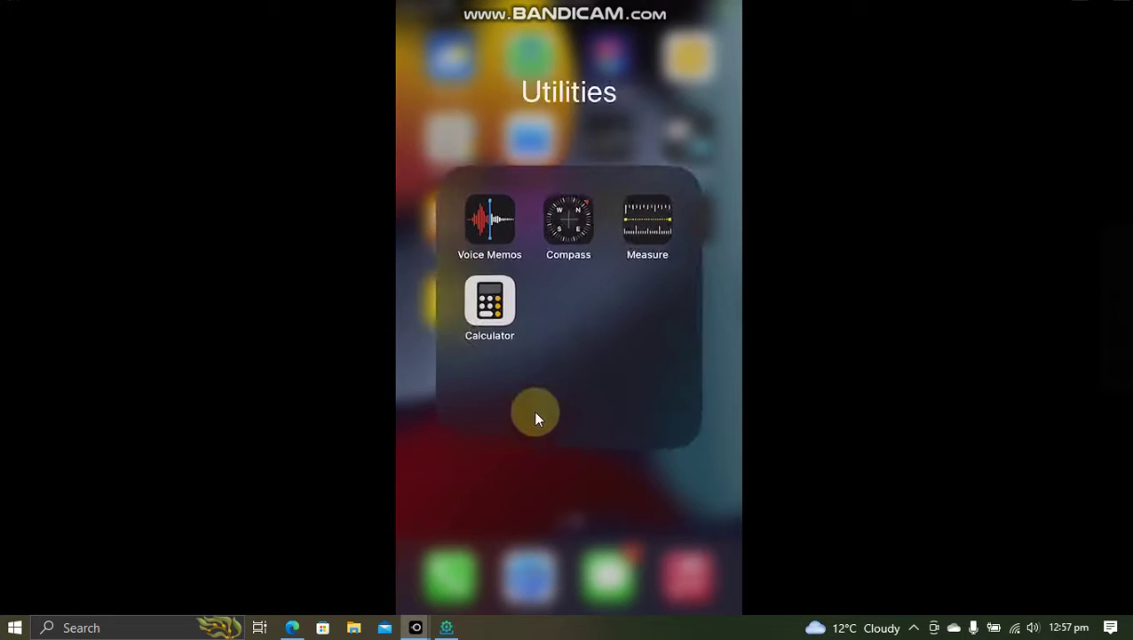
left_click(549, 484)
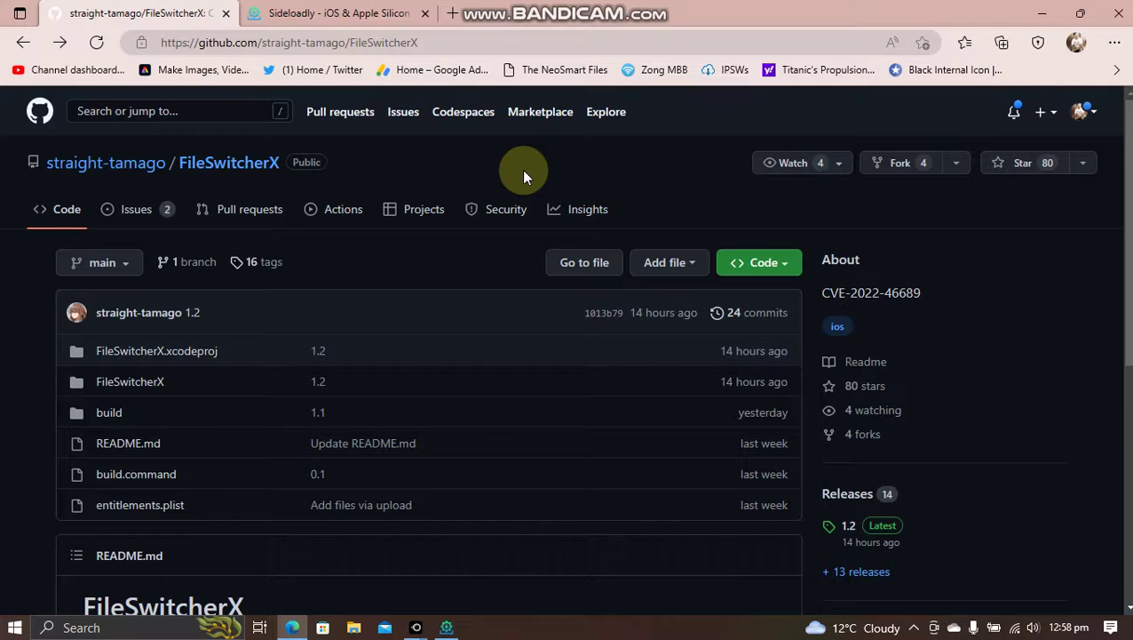
scroll(524, 176, "down", 3)
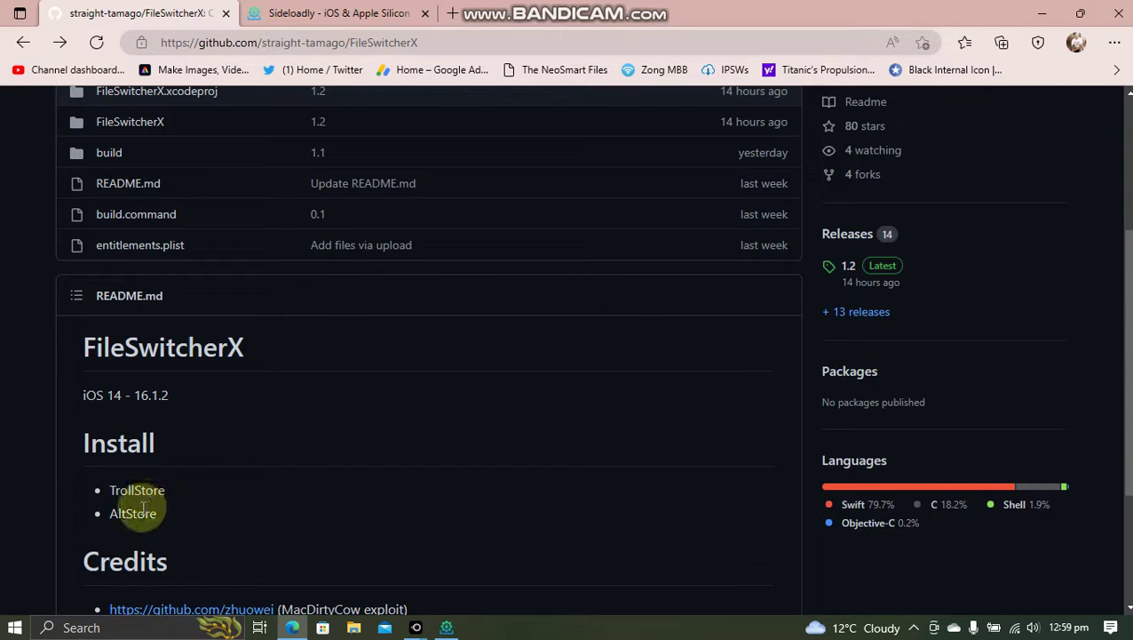
Glance at the Sideloadly site, then return to GitHub and open the FileSwitcherX 1.2 release.
left_click(337, 12)
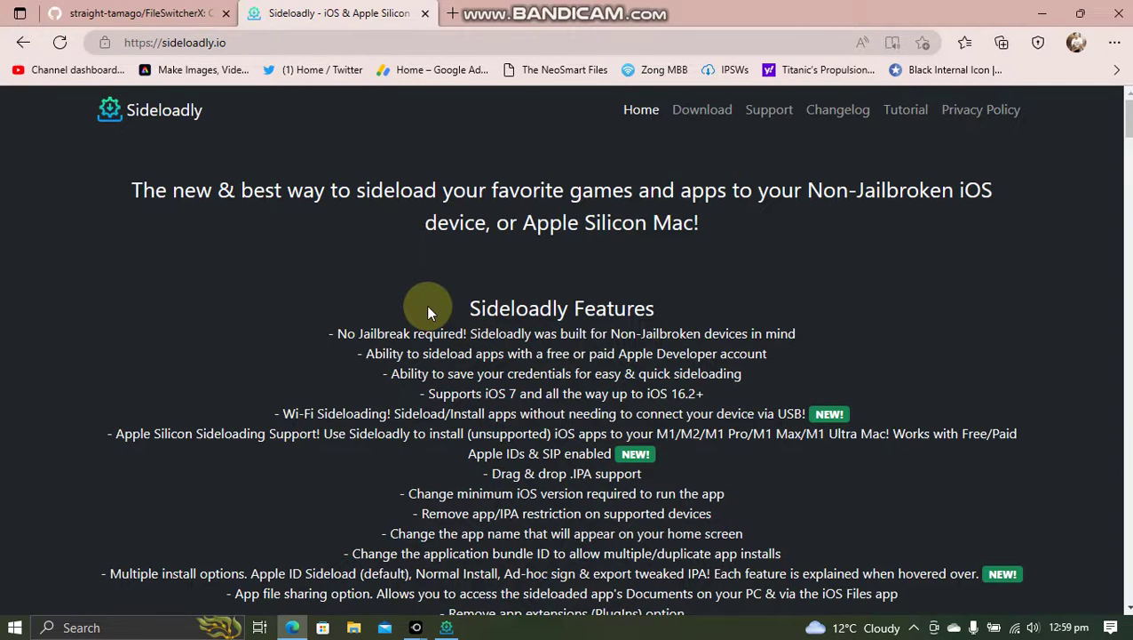
key("ctrl+Tab")
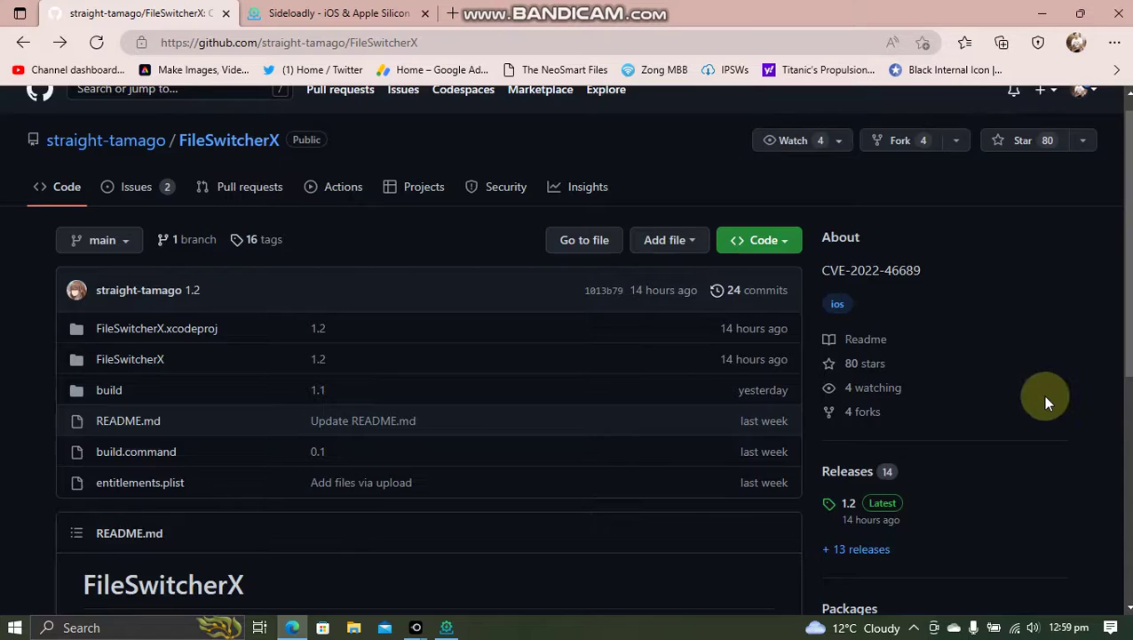
scroll(1045, 397, "down", 1)
left_click(848, 424)
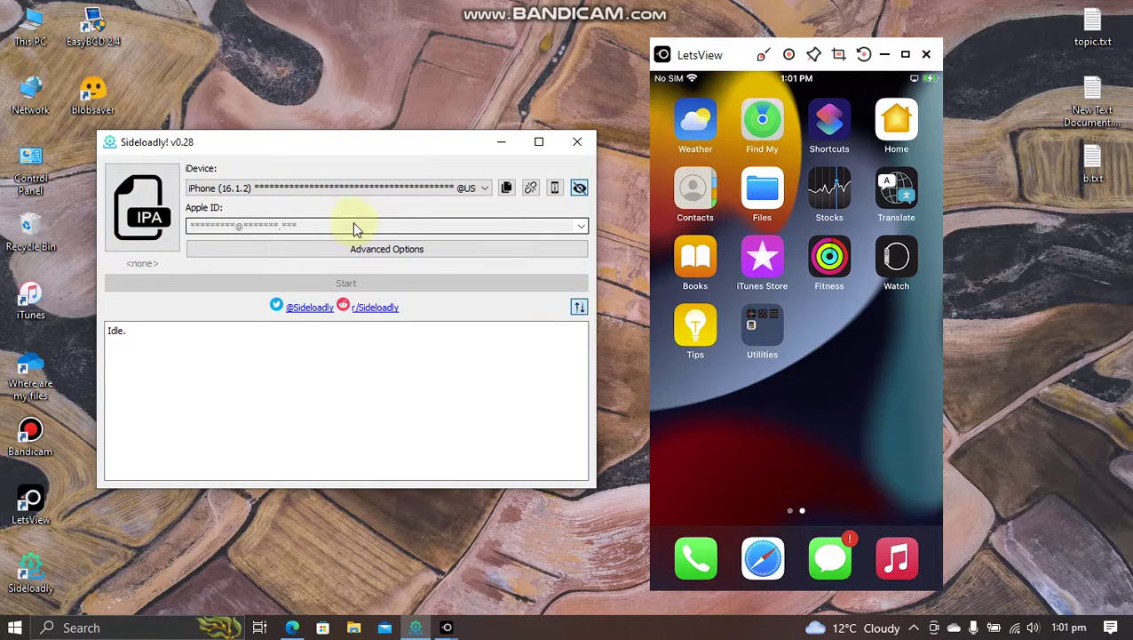
Load FileSwitcherX-1.2.ipa from Downloads into Sideloadly and install it on the iPhone.
left_click(143, 208)
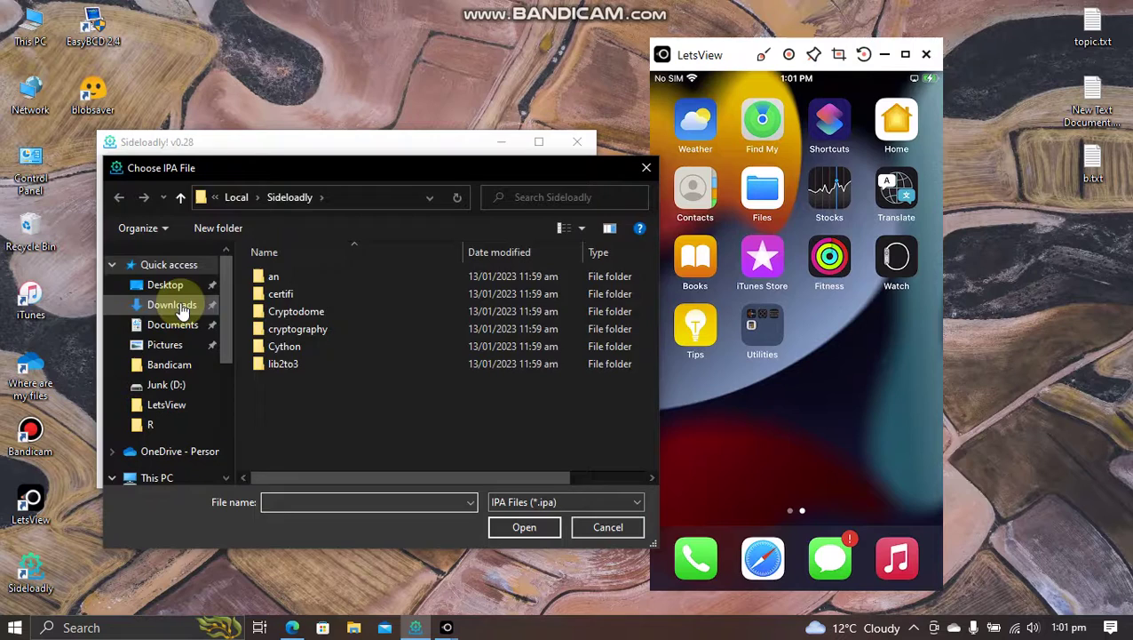
left_click(218, 306)
left_click(291, 320)
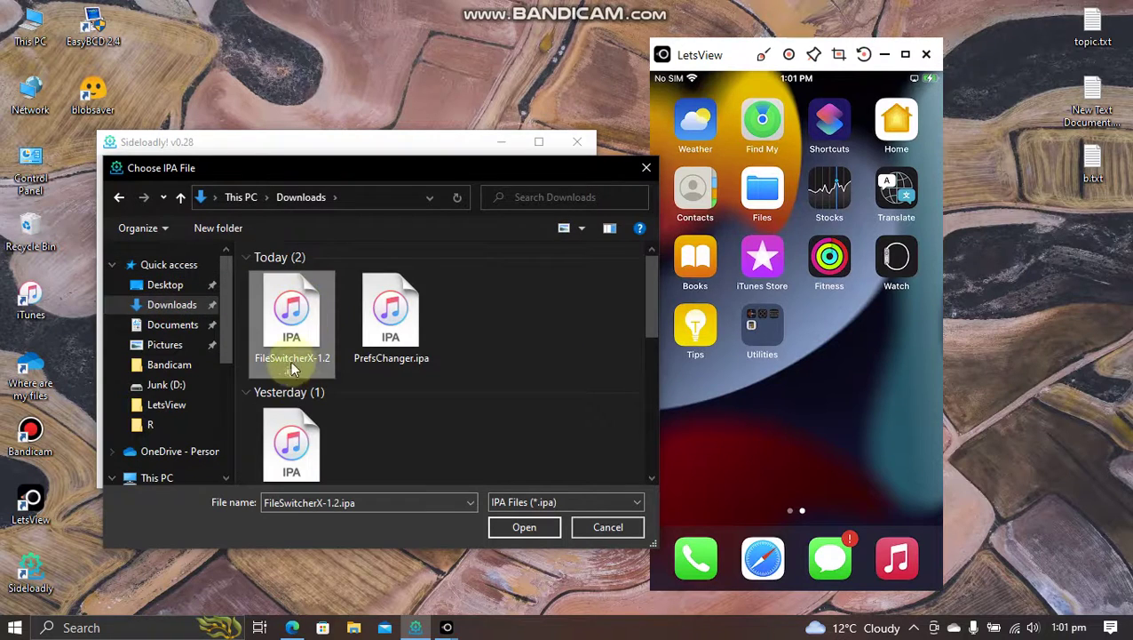
left_click(526, 527)
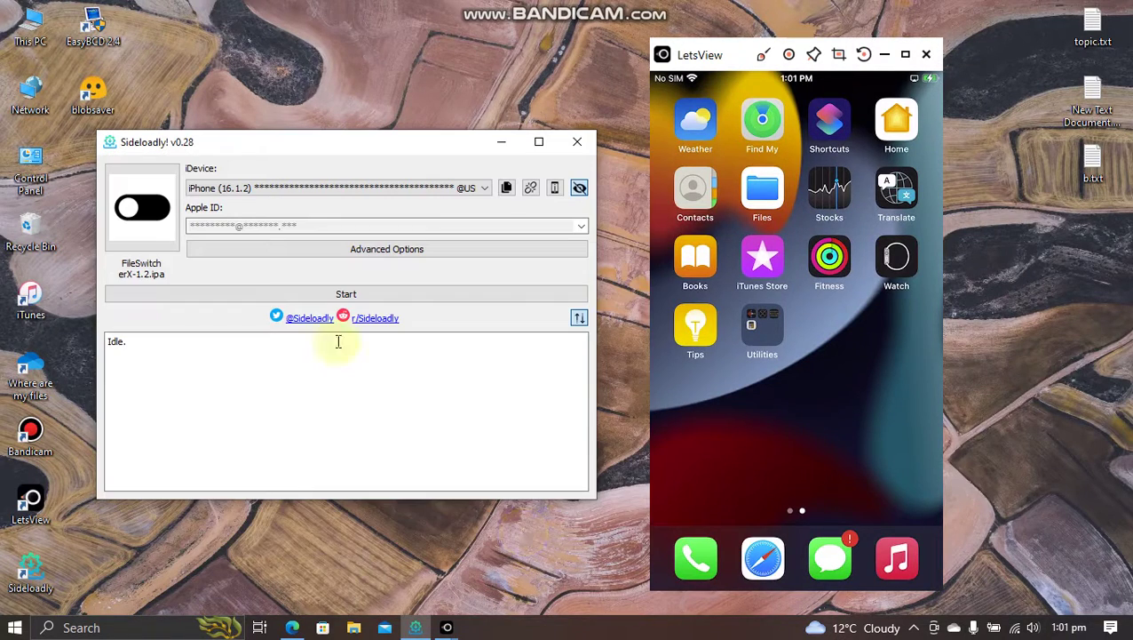
left_click(348, 298)
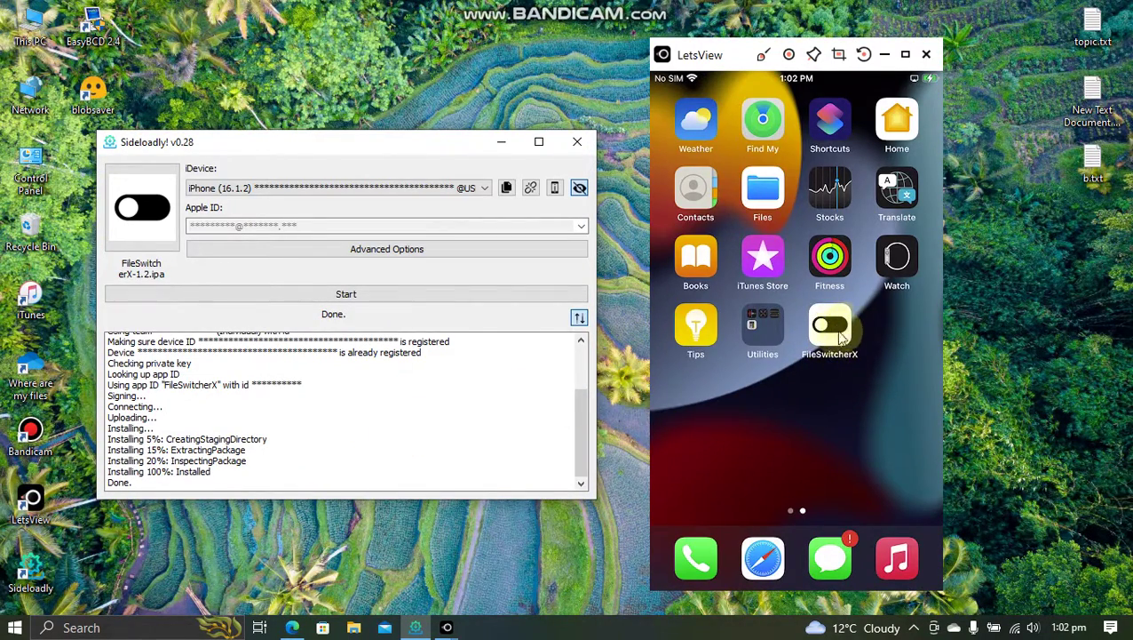
double_click(835, 335)
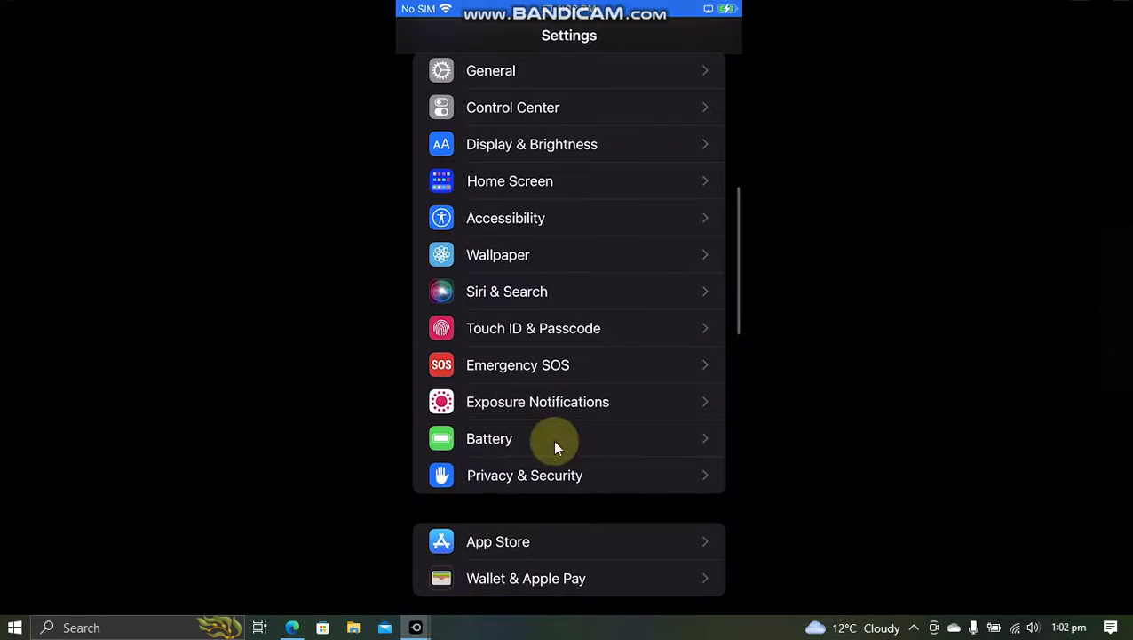
Go to Privacy & Security and open its Developer Mode page.
left_click(524, 485)
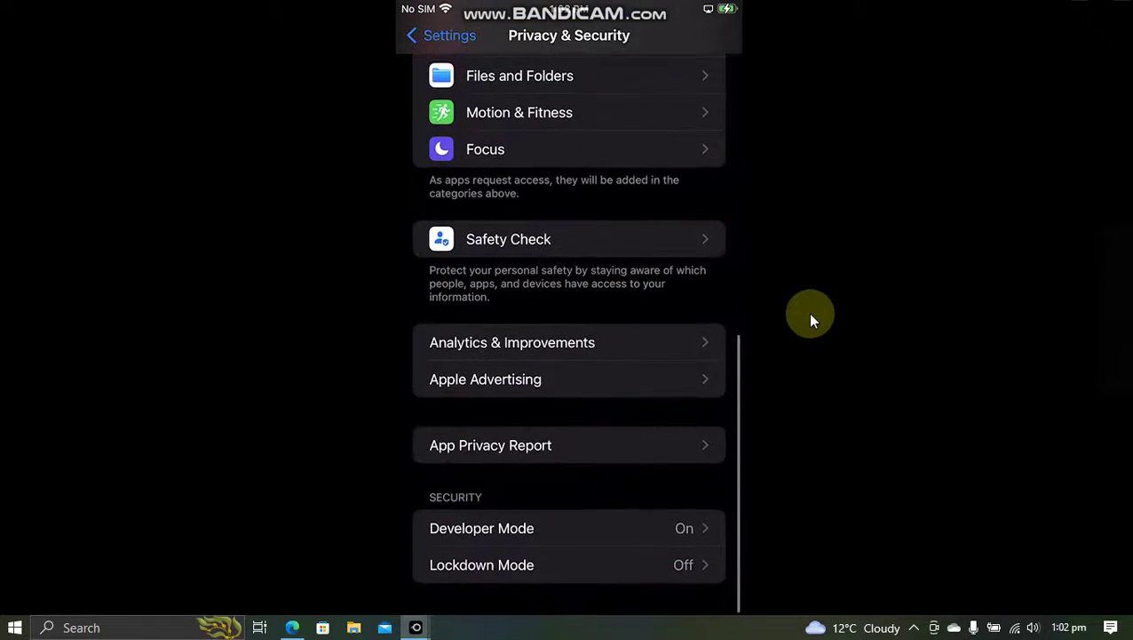
left_click(508, 538)
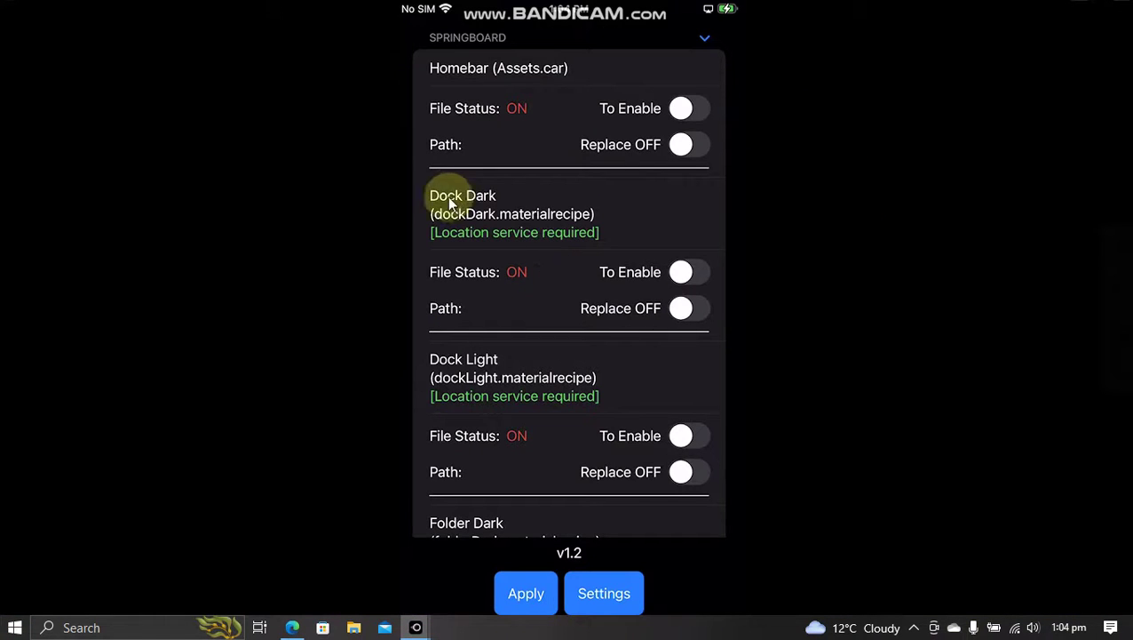
Mark Dock Dark to be disabled, apply it, and restart SpringBoard.
left_click(682, 274)
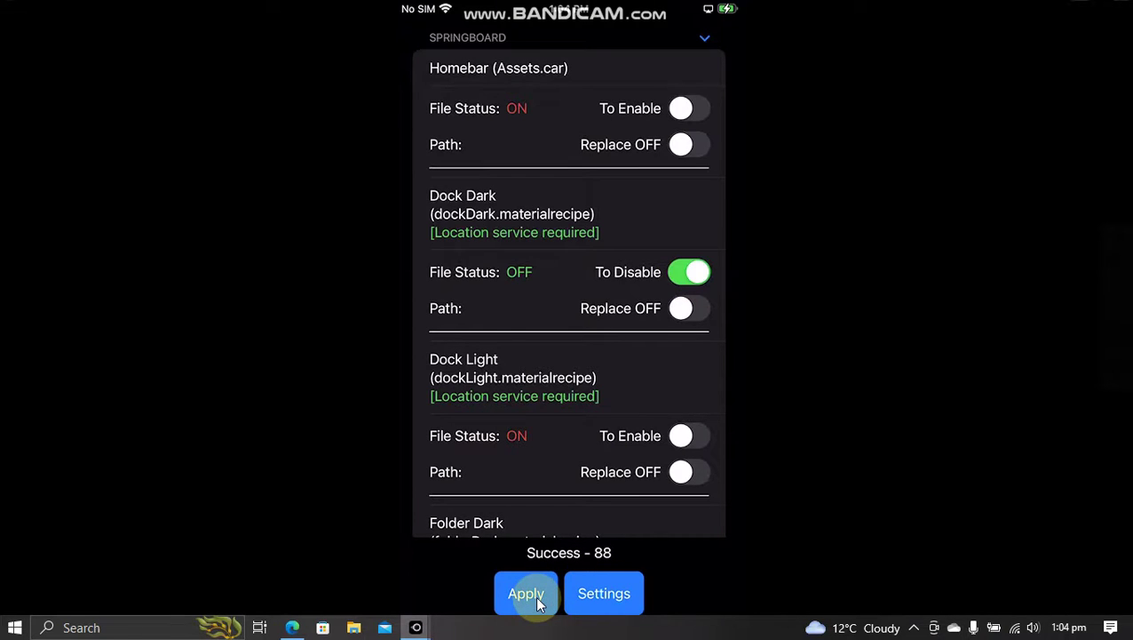
left_click(537, 602)
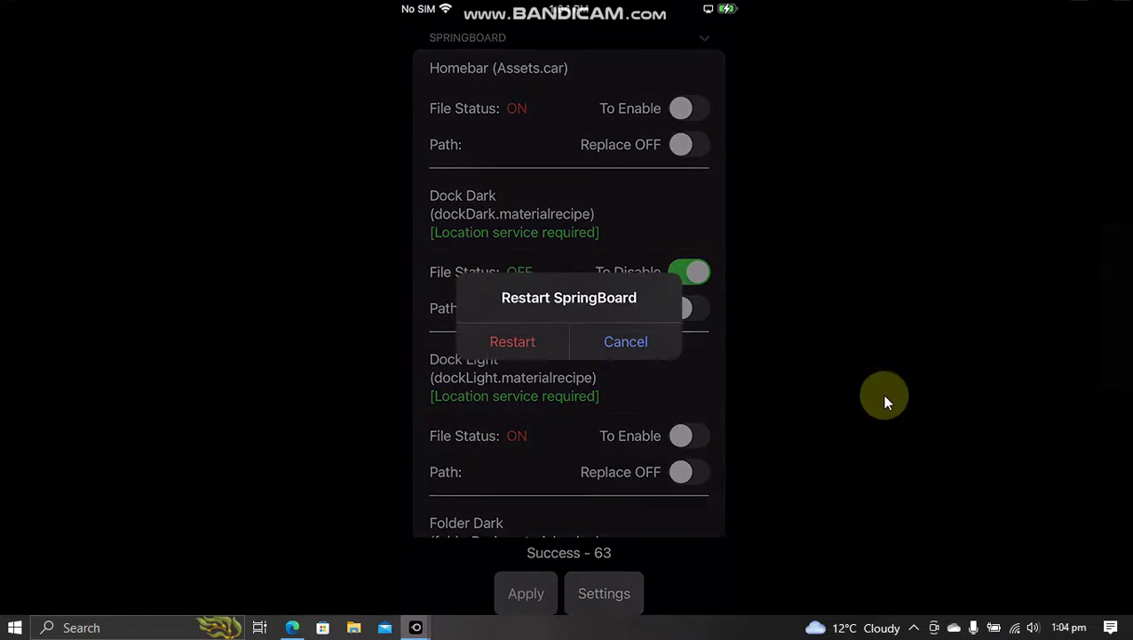
left_click(506, 352)
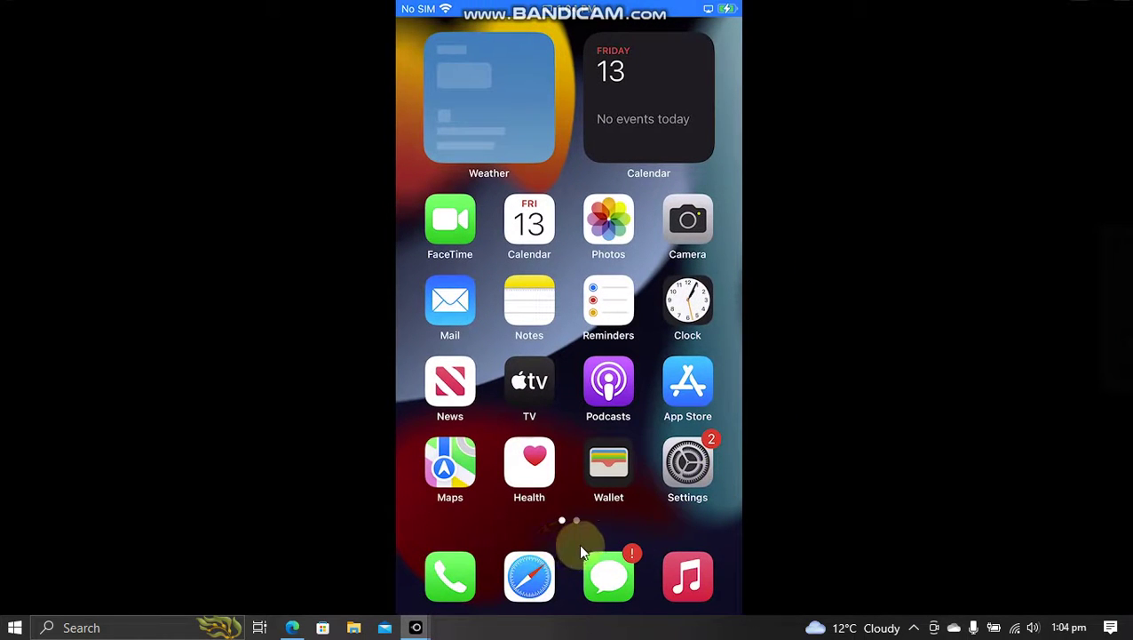
Check the Utilities folder on home page 2, then mark Folder Dark disabled in FileSwitcherX.
left_click(572, 544)
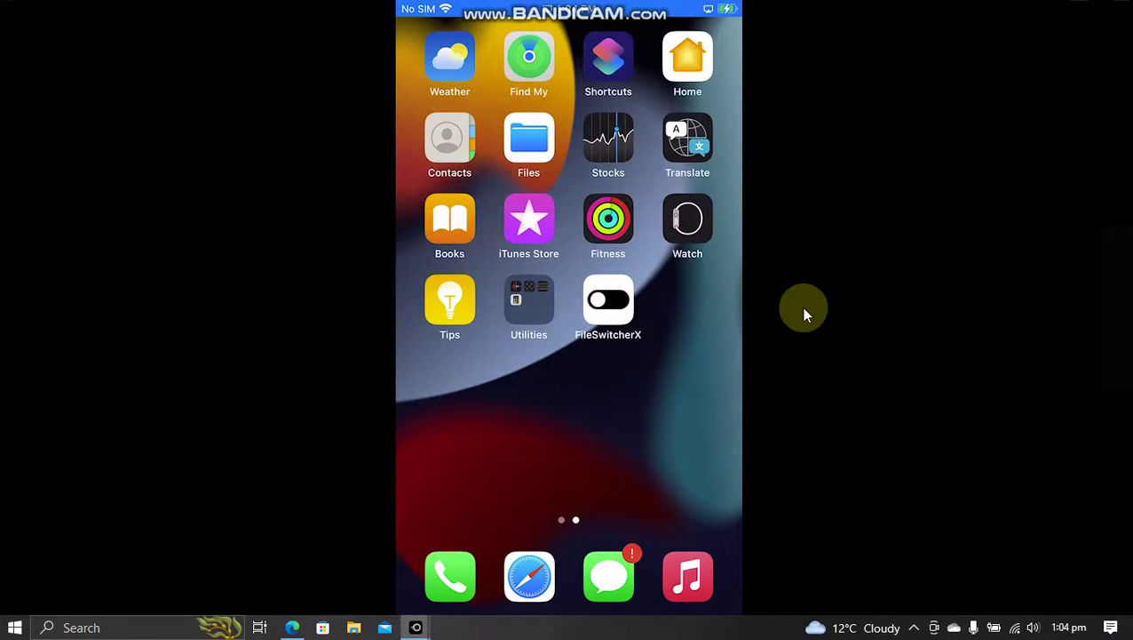
left_click(533, 309)
left_click(606, 302)
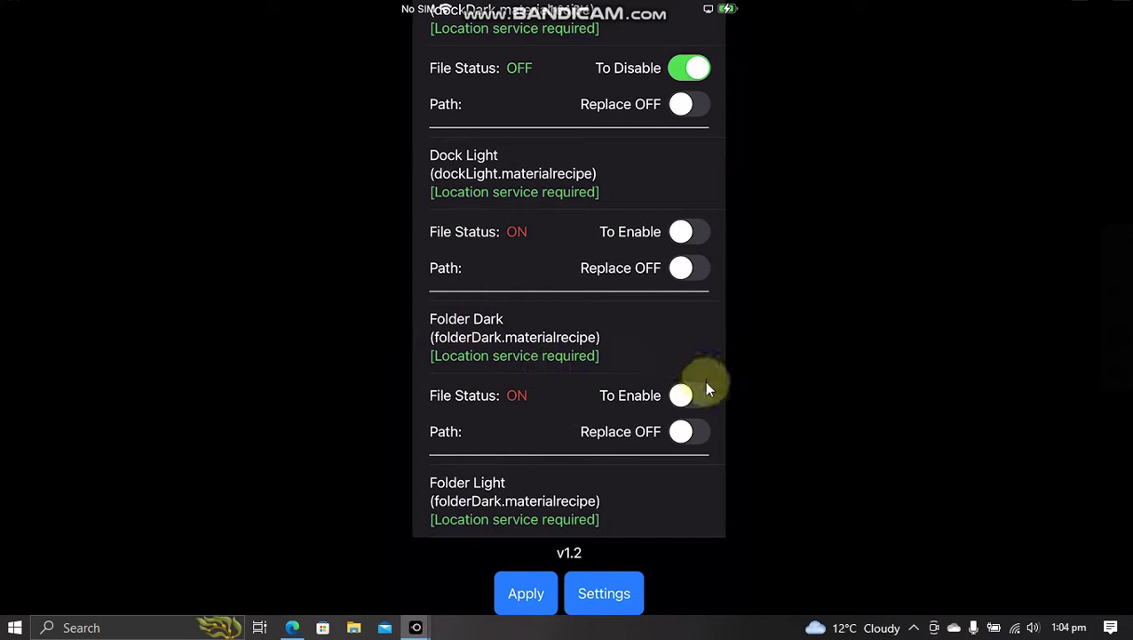
left_click(681, 396)
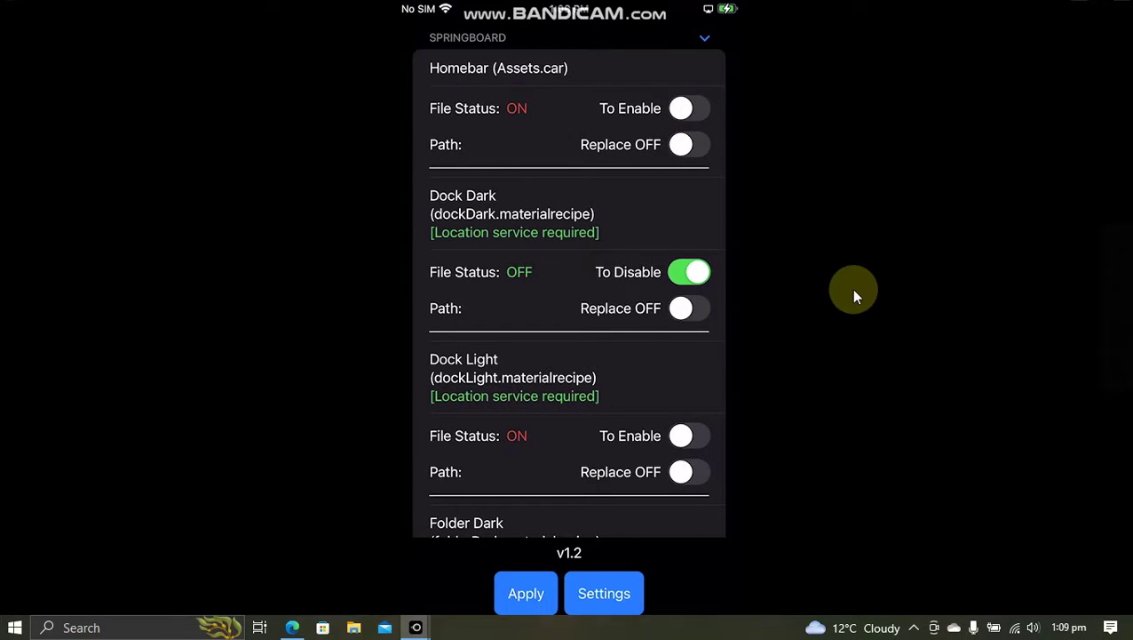
scroll(851, 287, "down", 3)
scroll(851, 288, "down", 5)
scroll(851, 288, "down", 5)
scroll(851, 288, "down", 5)
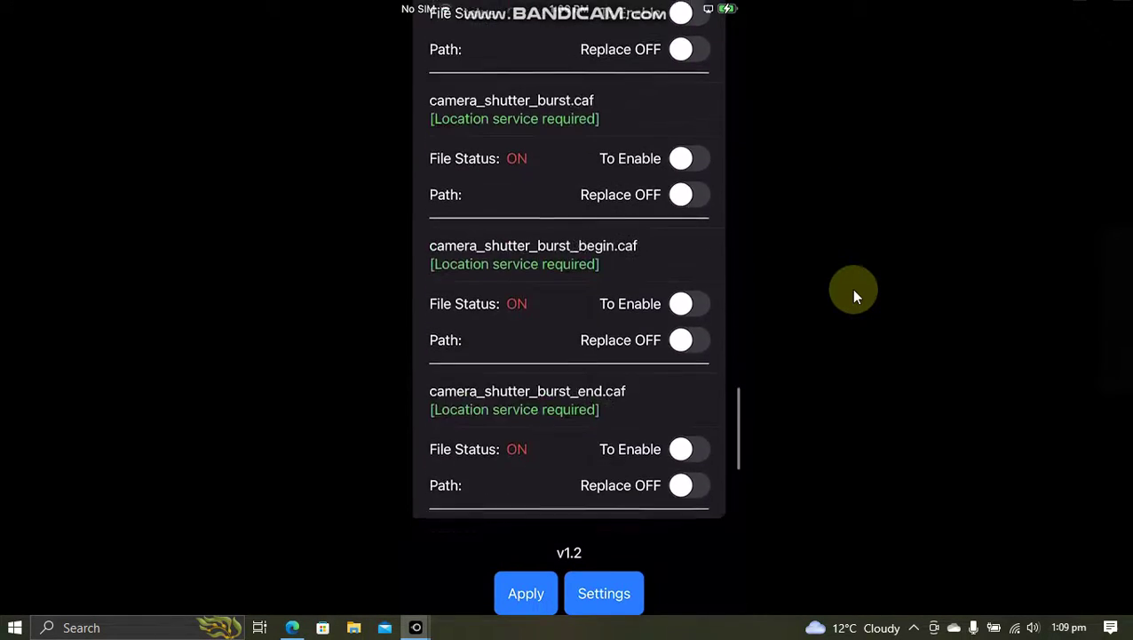
scroll(851, 288, "down", 5)
scroll(851, 288, "up", 5)
scroll(851, 288, "up", 5)
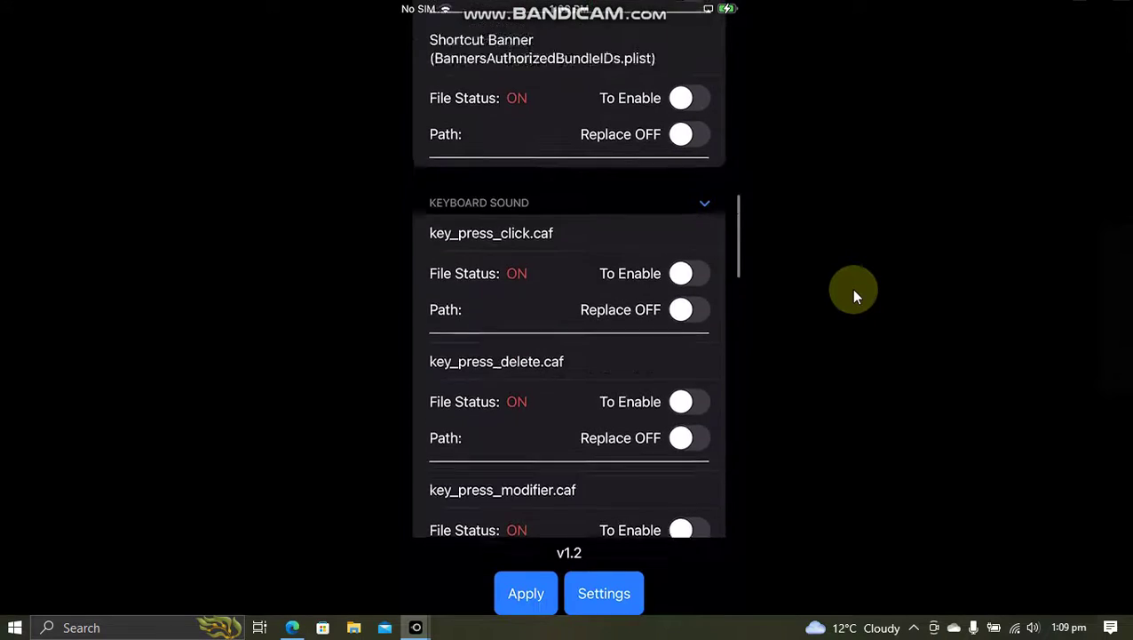
scroll(851, 288, "up", 5)
scroll(851, 288, "up", 5)
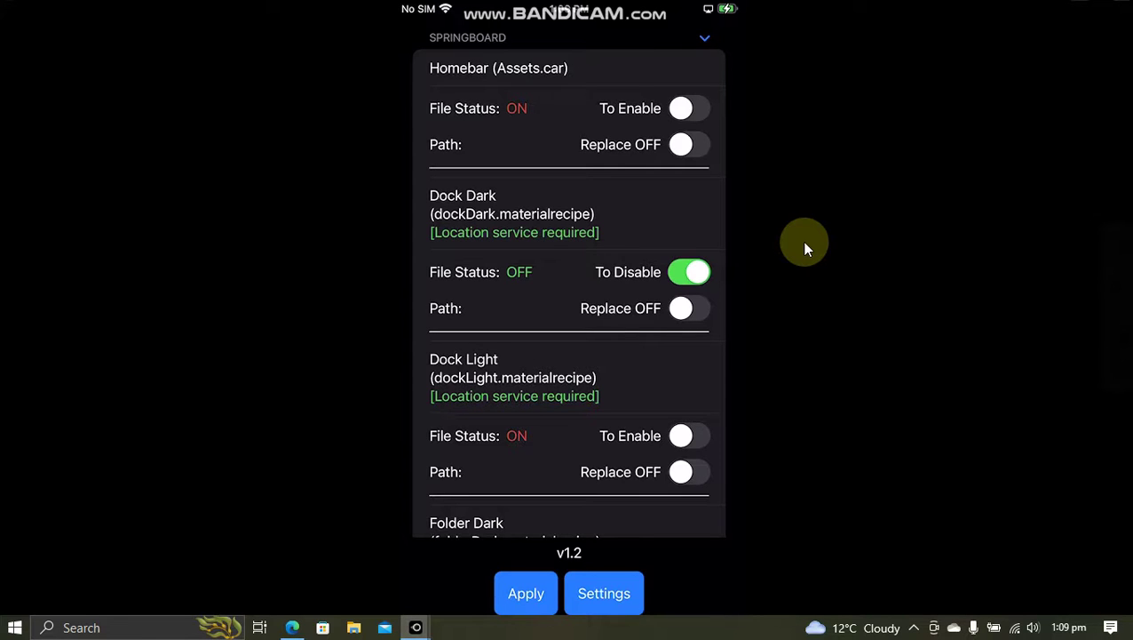
scroll(804, 249, "up", 3)
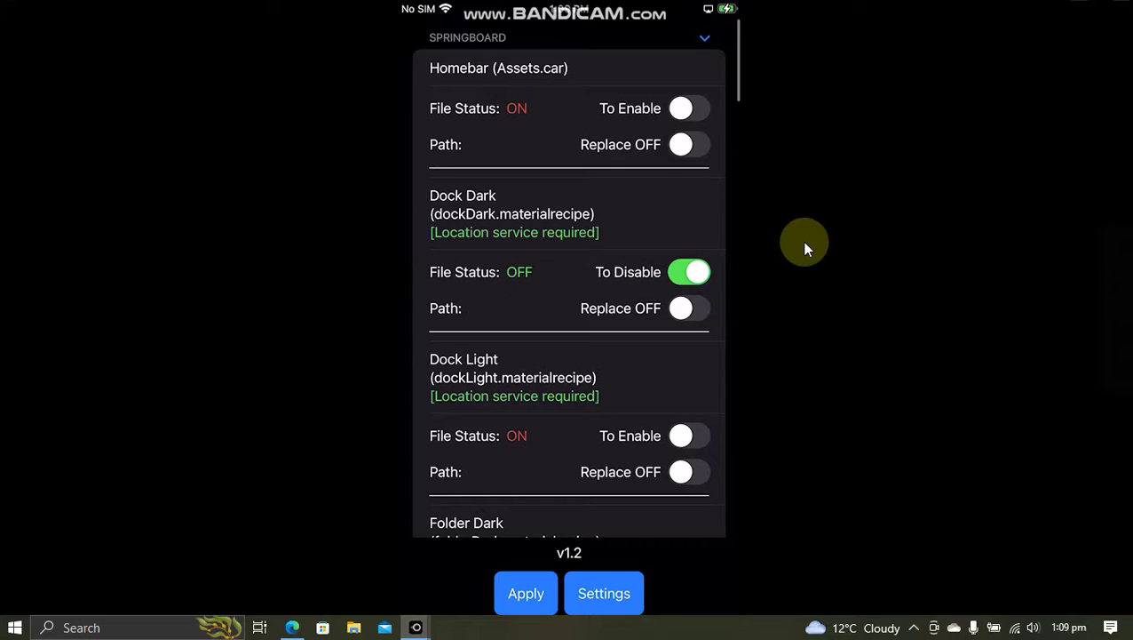